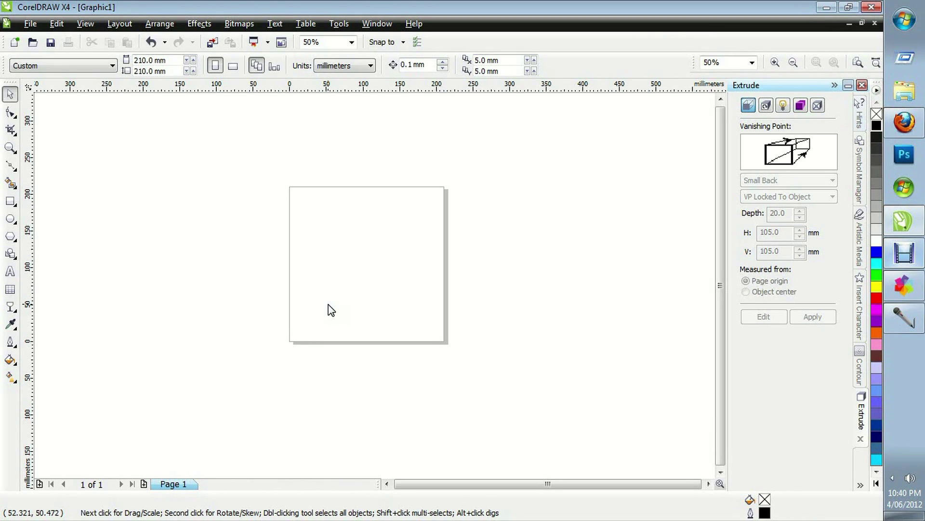
Activate the Ellipse tool on the blank CorelDRAW page.
{"action": "left_click", "coordinate": [324, 288]}
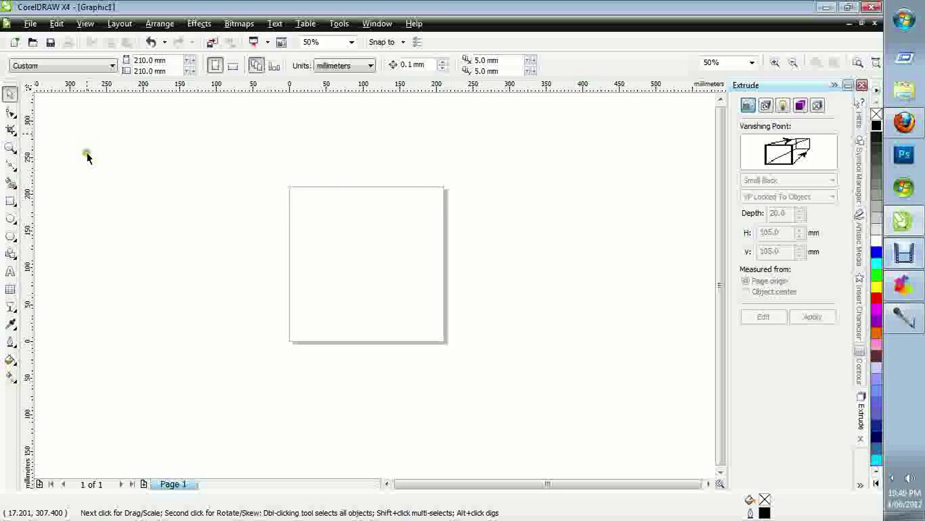
{"action": "left_click", "coordinate": [10, 217]}
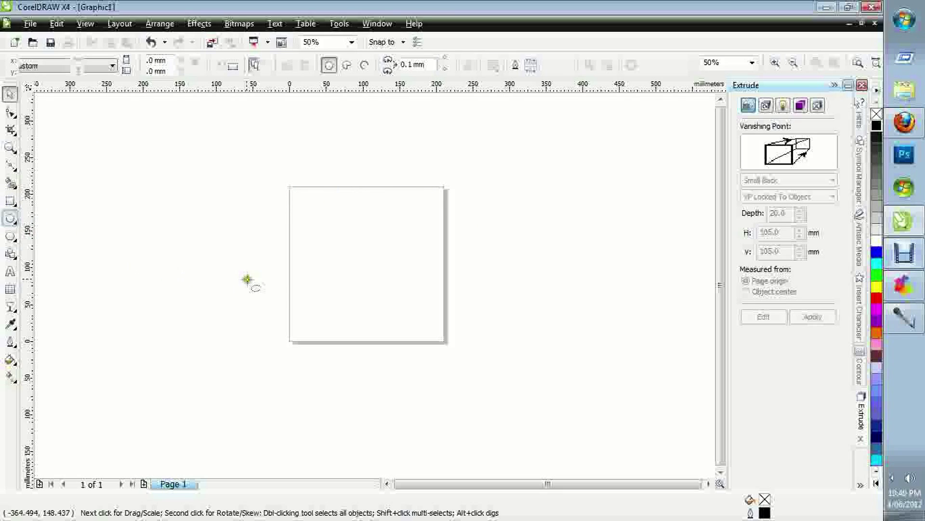
Draw a large circle fitted inside the page and try blue and black fills.
{"action": "left_click_drag", "start_coordinate": [302, 200], "coordinate": [427, 326]}
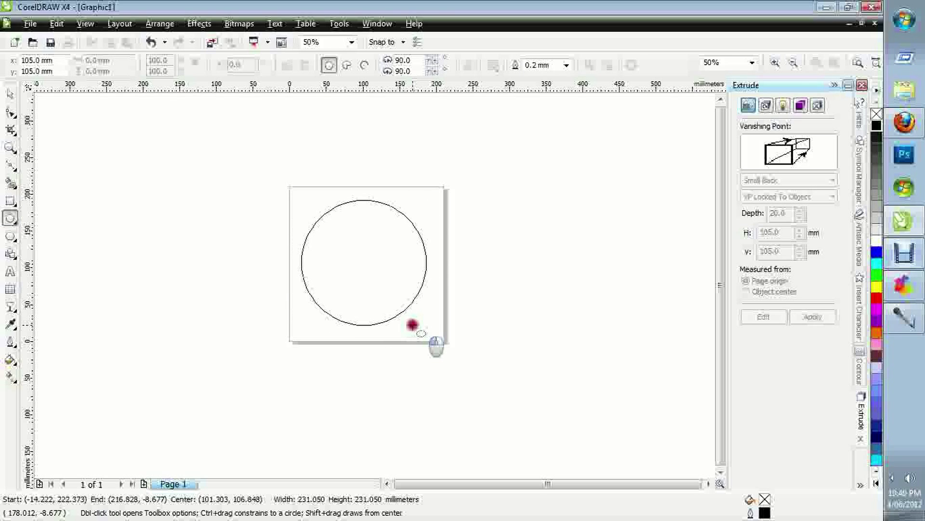
{"action": "left_click_drag", "start_coordinate": [412, 326], "coordinate": [433, 330]}
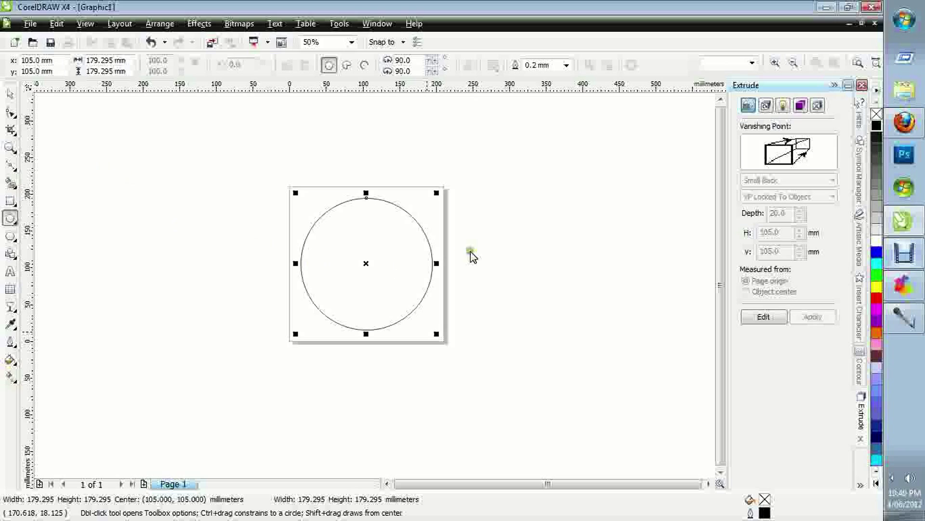
{"action": "left_click", "coordinate": [409, 279]}
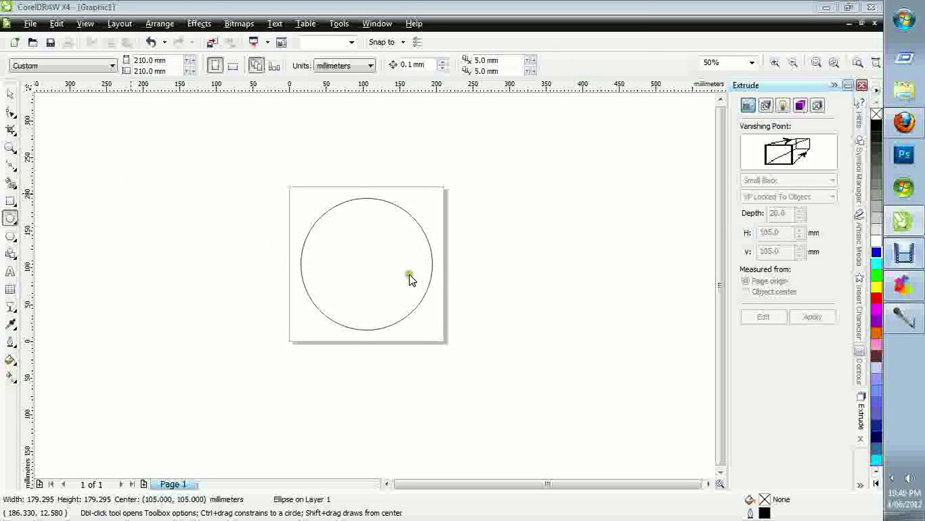
{"action": "left_click_drag", "start_coordinate": [876, 252], "coordinate": [388, 265]}
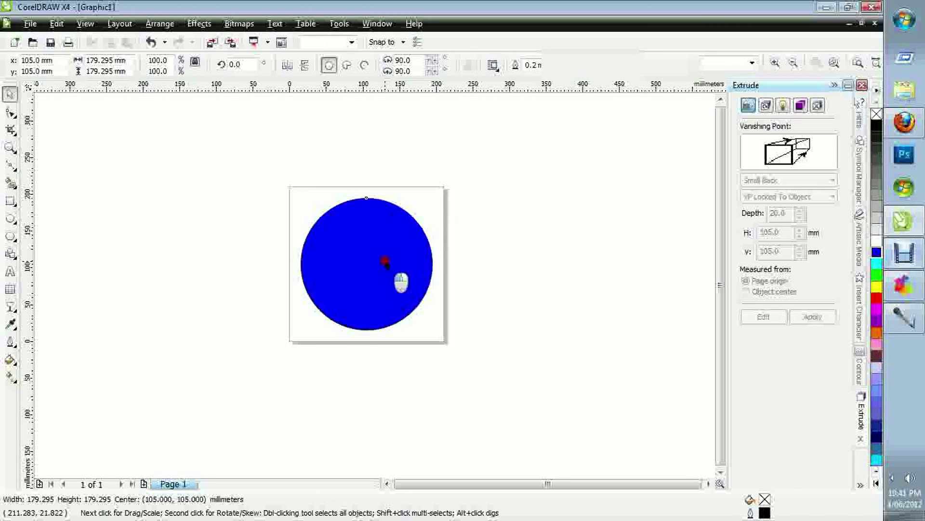
{"action": "left_click", "coordinate": [876, 125]}
Apply a radial transparency spread across the circle.
{"action": "left_click", "coordinate": [10, 306]}
{"action": "left_click", "coordinate": [67, 65]}
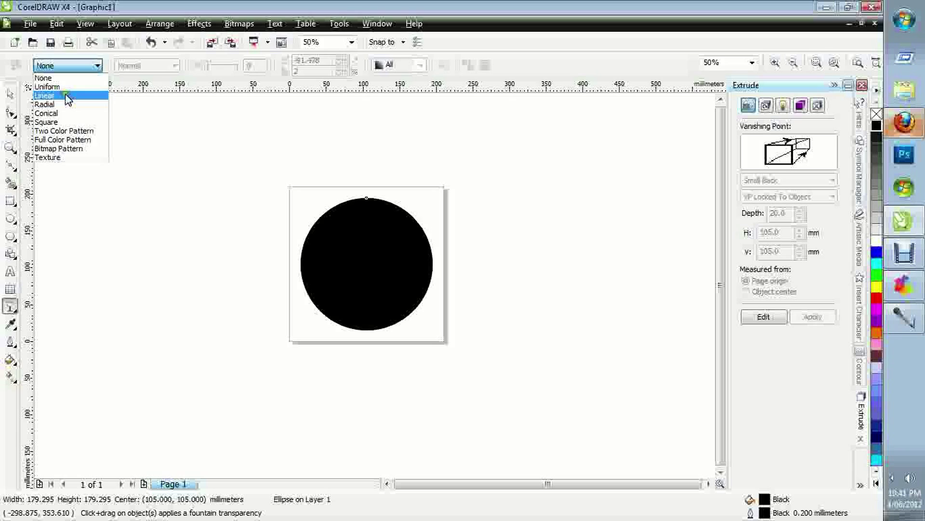
{"action": "left_click", "coordinate": [45, 104]}
{"action": "mouse_move", "coordinate": [355, 231]}
{"action": "left_mouse_down"}
{"action": "mouse_move", "coordinate": [402, 261]}
{"action": "mouse_move", "coordinate": [405, 319]}
{"action": "left_mouse_up"}
{"action": "key", "text": "space"}
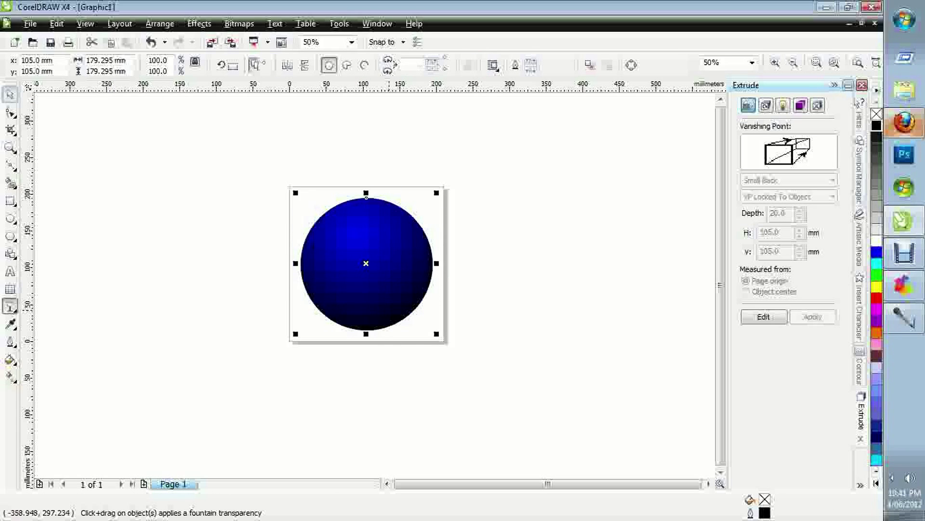
{"action": "key", "text": "space"}
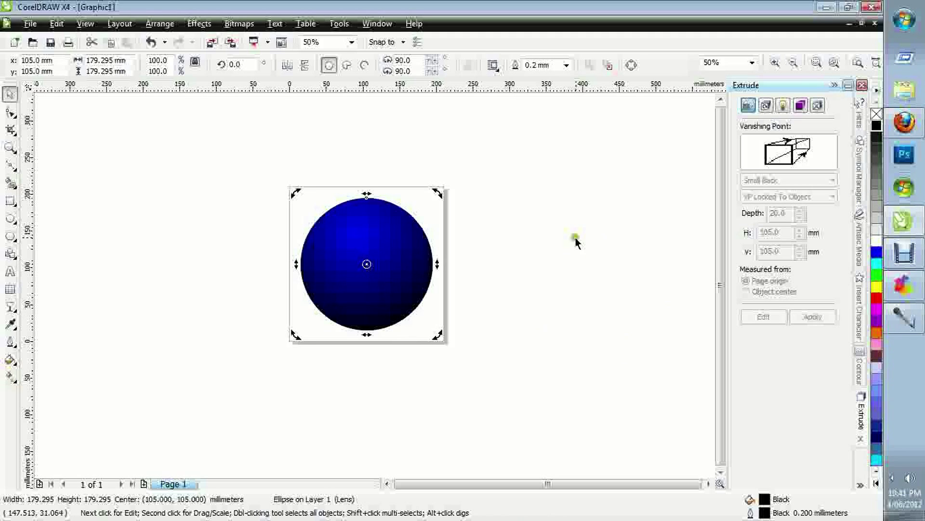
Set the circle's fill to white and its transparency to None.
{"action": "left_click", "coordinate": [876, 240]}
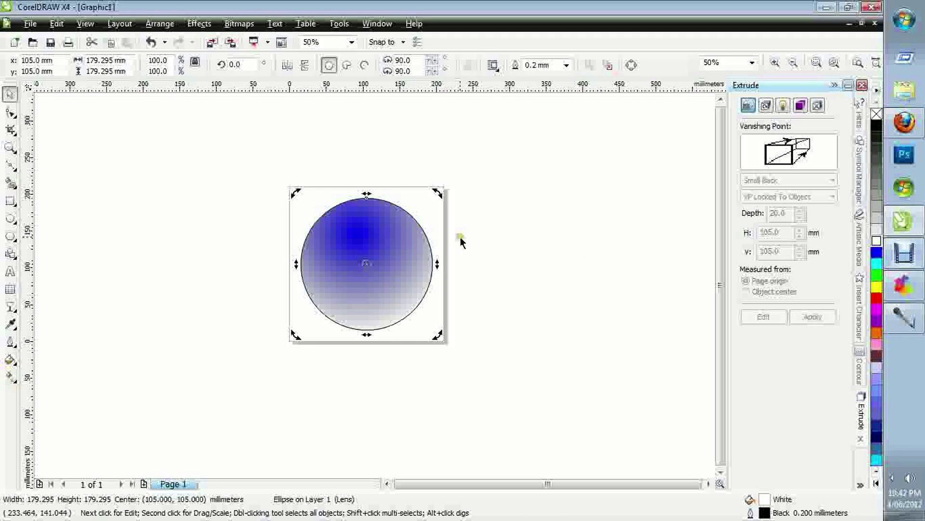
{"action": "left_click", "coordinate": [10, 307]}
{"action": "left_click", "coordinate": [67, 65]}
{"action": "left_click", "coordinate": [75, 82]}
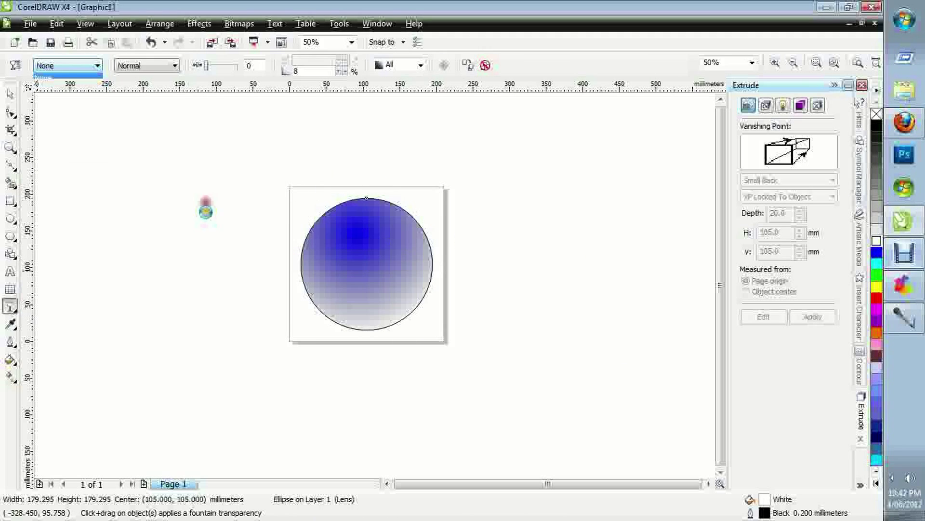
Draw a Bezier curve bending through the circle from left to right edge.
{"action": "left_click", "coordinate": [10, 166]}
{"action": "left_click", "coordinate": [271, 312]}
{"action": "left_click_drag", "start_coordinate": [364, 260], "coordinate": [378, 234]}
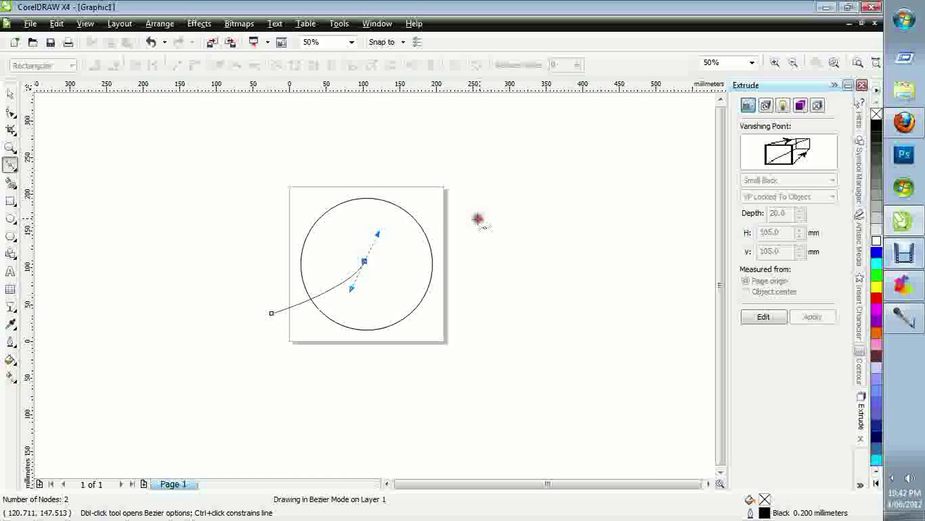
{"action": "left_click_drag", "start_coordinate": [478, 218], "coordinate": [475, 212]}
{"action": "key", "text": "space"}
{"action": "key", "text": "space"}
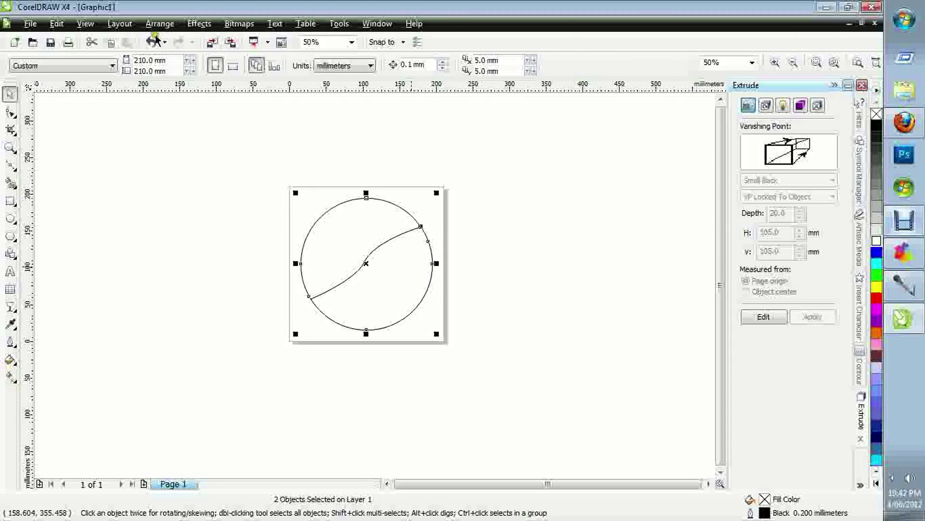
Break the curve apart and add a glossy linear fade from the top-left.
{"action": "right_click", "coordinate": [391, 243]}
{"action": "key", "text": "Escape"}
{"action": "left_click", "coordinate": [159, 23]}
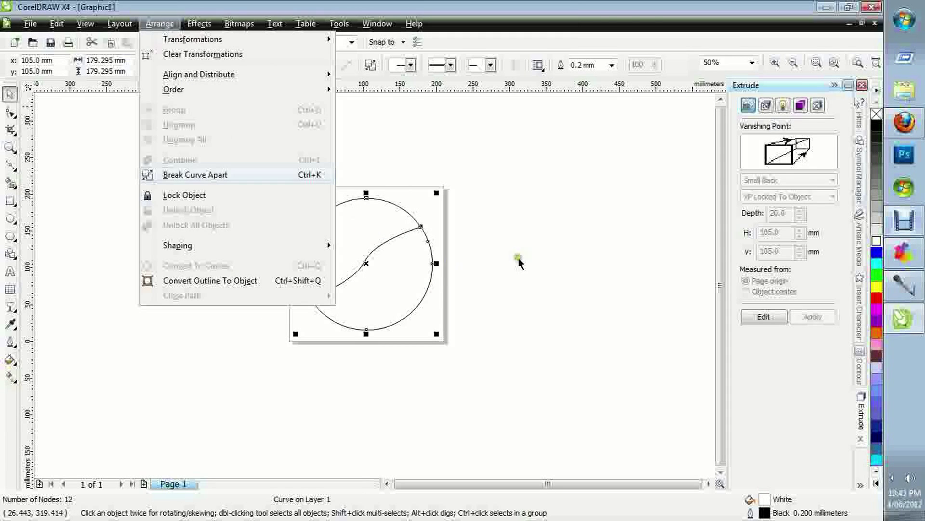
{"action": "key", "text": "ctrl+k"}
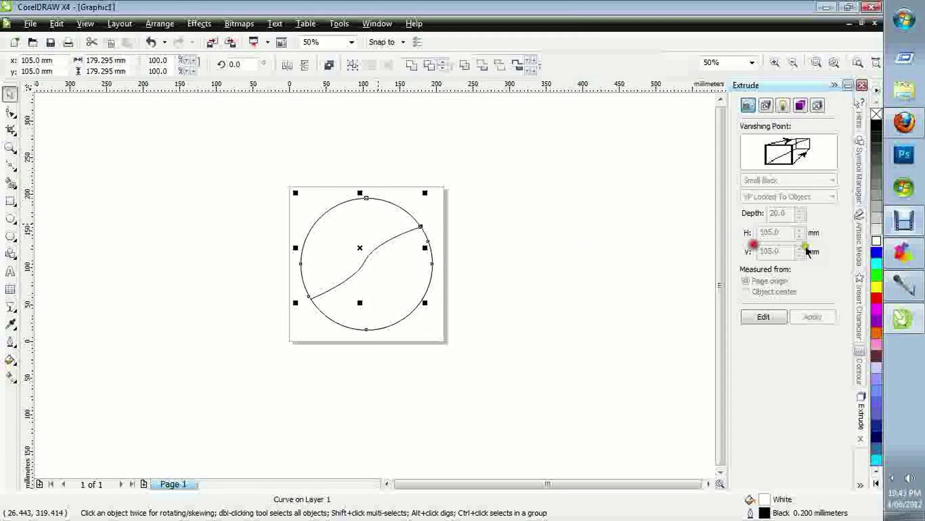
{"action": "left_click_drag", "start_coordinate": [308, 182], "coordinate": [389, 276]}
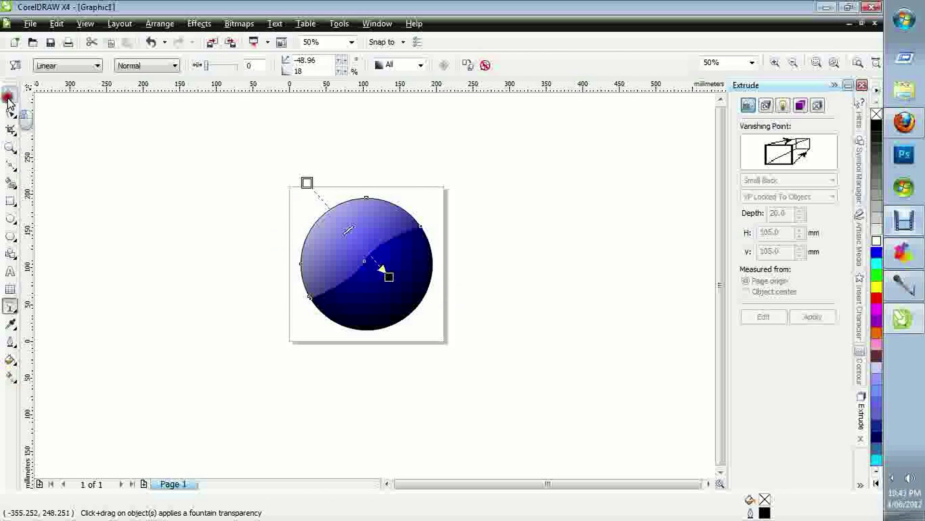
{"action": "left_click", "coordinate": [11, 270]}
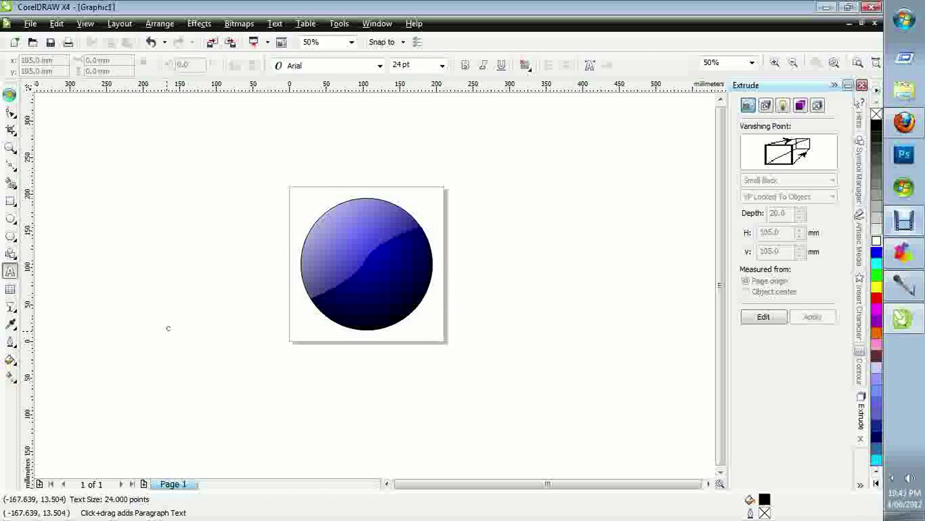
Enter a large letter C in the BIRTH OF A HERO font.
{"action": "key", "text": "ctrl+space"}
{"action": "left_click_drag", "start_coordinate": [177, 316], "coordinate": [256, 233]}
{"action": "left_click", "coordinate": [330, 65]}
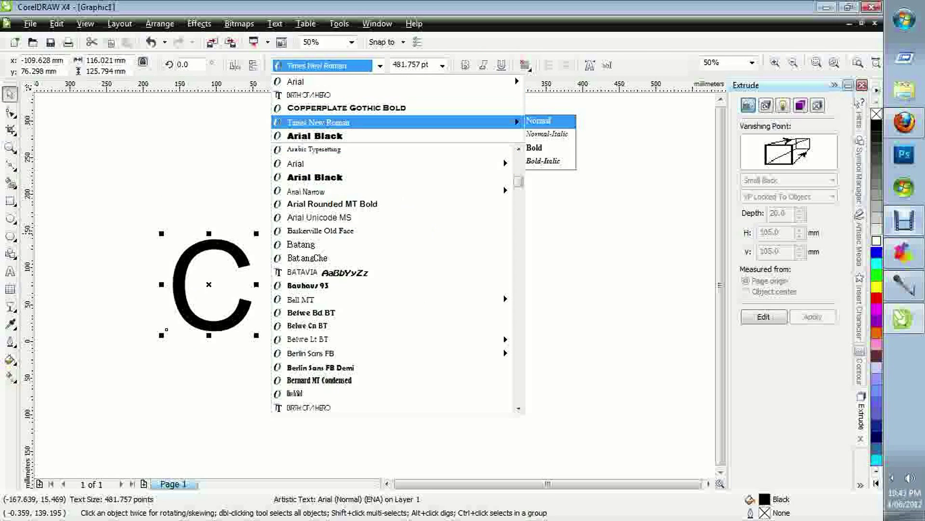
{"action": "left_click", "coordinate": [318, 94]}
{"action": "left_click", "coordinate": [403, 320]}
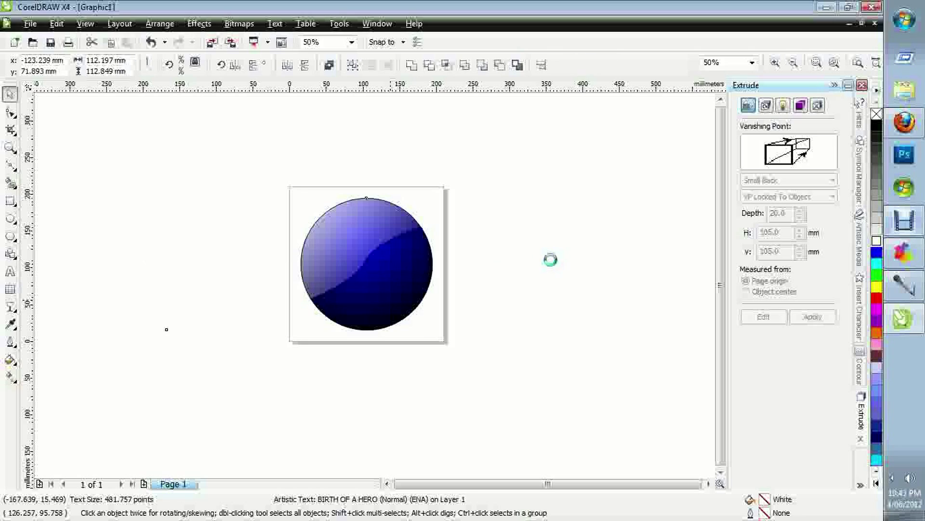
Fill the C white and add a black page-sized square behind the logo.
{"action": "left_click", "coordinate": [514, 256]}
{"action": "key", "text": "ctrl+a"}
{"action": "double_click", "coordinate": [11, 201]}
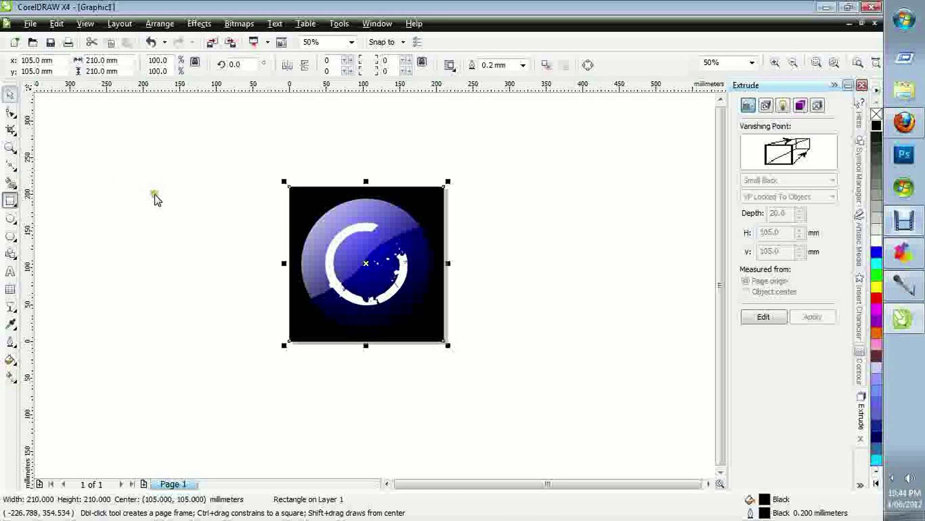
Deselect everything and bring up the File menu for exporting.
{"action": "left_click", "coordinate": [150, 164]}
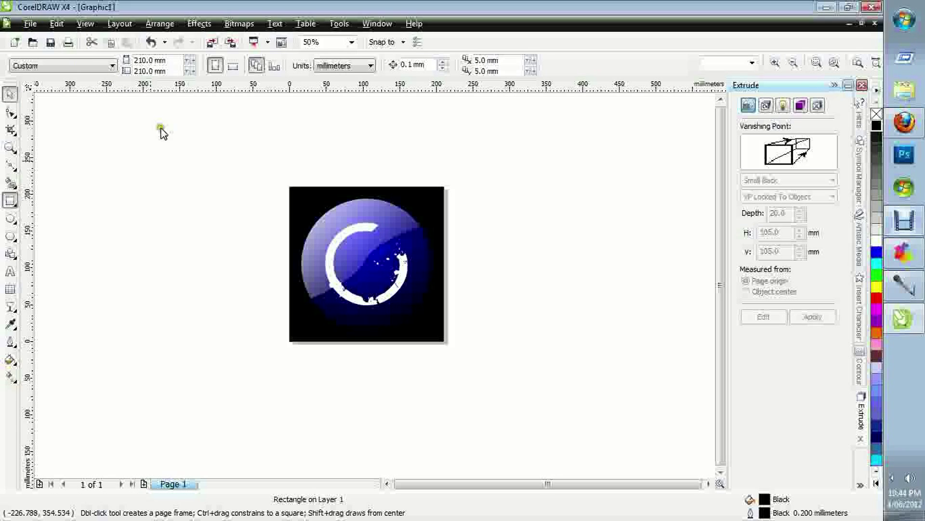
{"action": "left_click", "coordinate": [179, 144]}
{"action": "key", "text": "alt+f"}
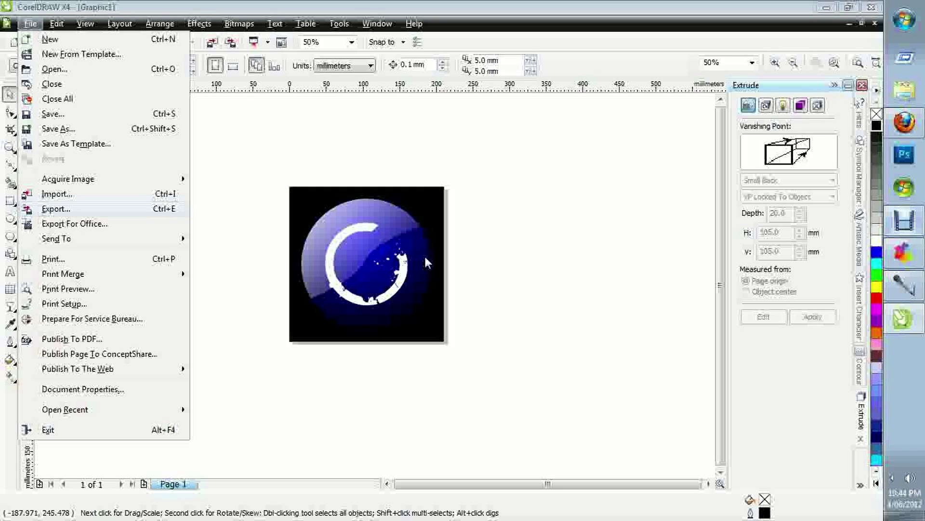
Export the logo to the Desktop as Icon.ico, accepting 300 dpi RGB bitmap settings.
{"action": "key", "text": "Return"}
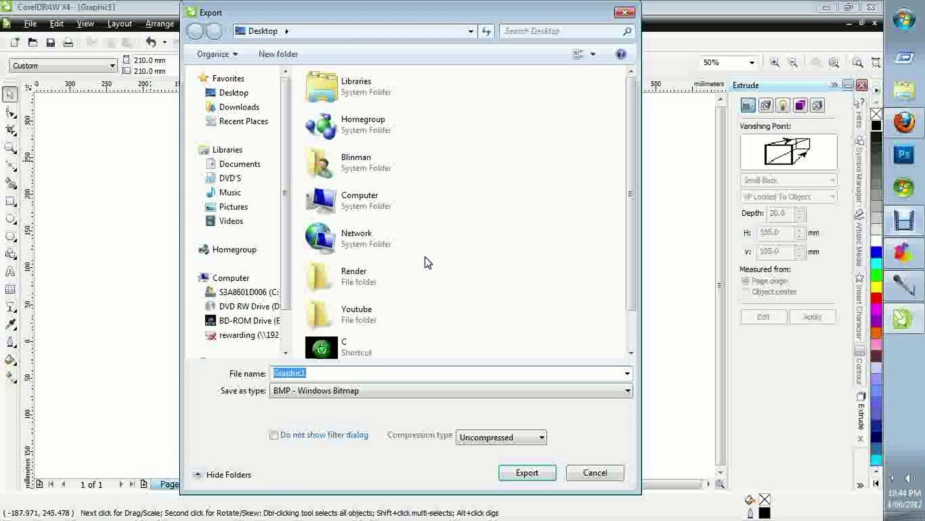
{"action": "left_click", "coordinate": [234, 93]}
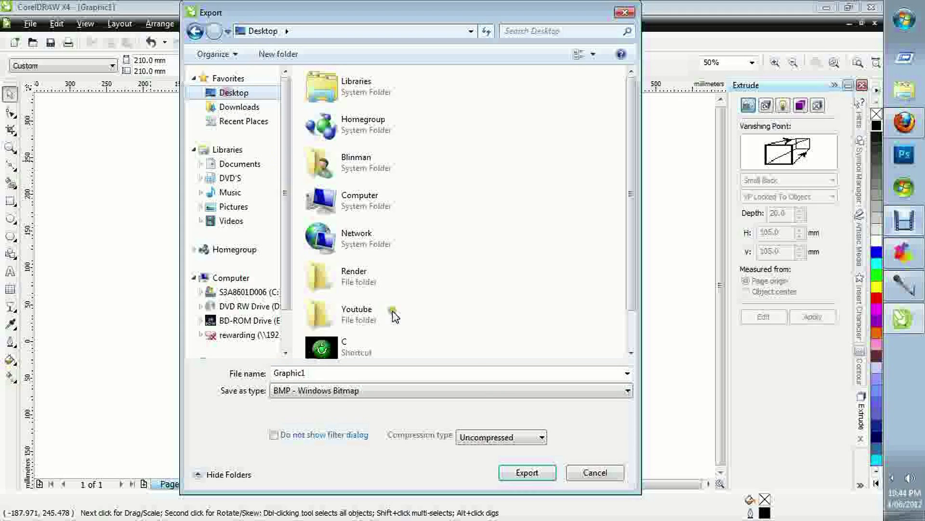
{"action": "double_click", "coordinate": [347, 375]}
{"action": "type", "text": "Ico"}
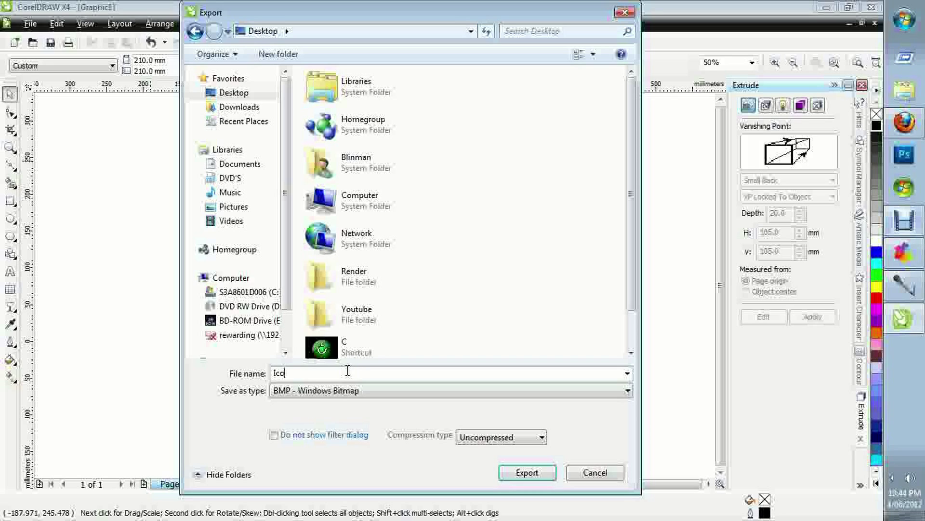
{"action": "type", "text": "n"}
{"action": "type", "text": ".ico"}
{"action": "left_click", "coordinate": [524, 473]}
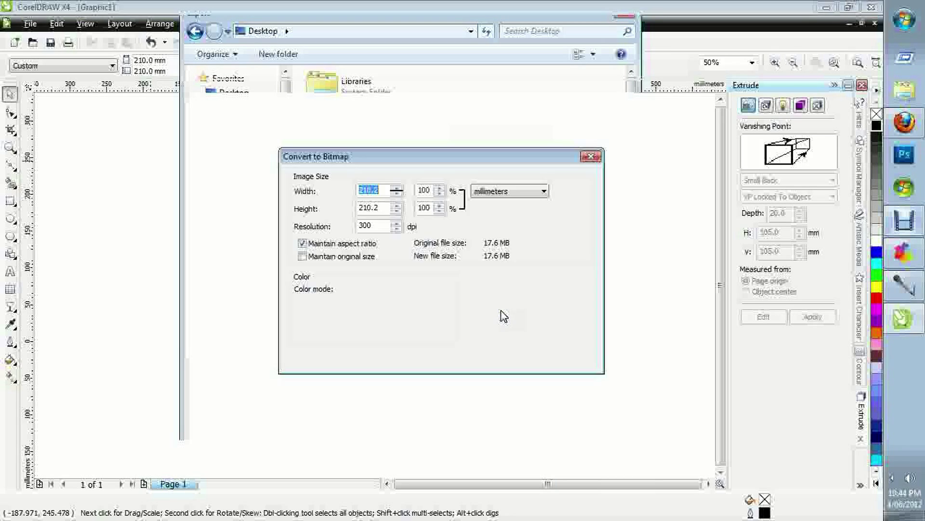
{"action": "left_click", "coordinate": [435, 360]}
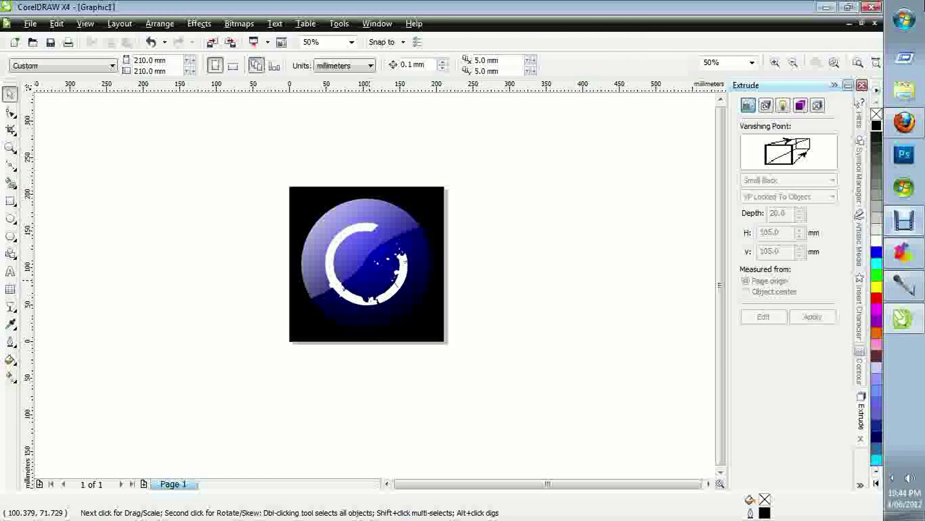
Minimize CorelDRAW, close Sound Recorder, and find Icon and Norton 360 on the desktop.
{"action": "left_click", "coordinate": [826, 7]}
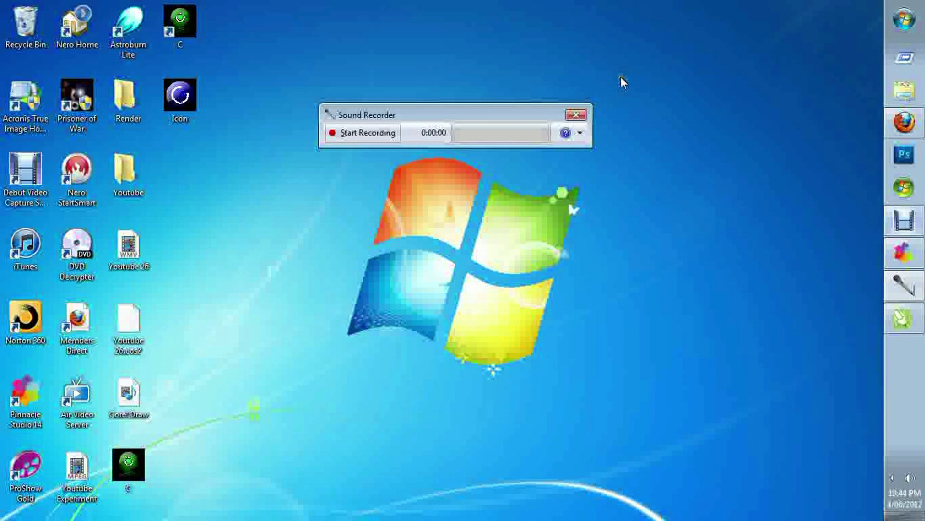
{"action": "left_click", "coordinate": [565, 117]}
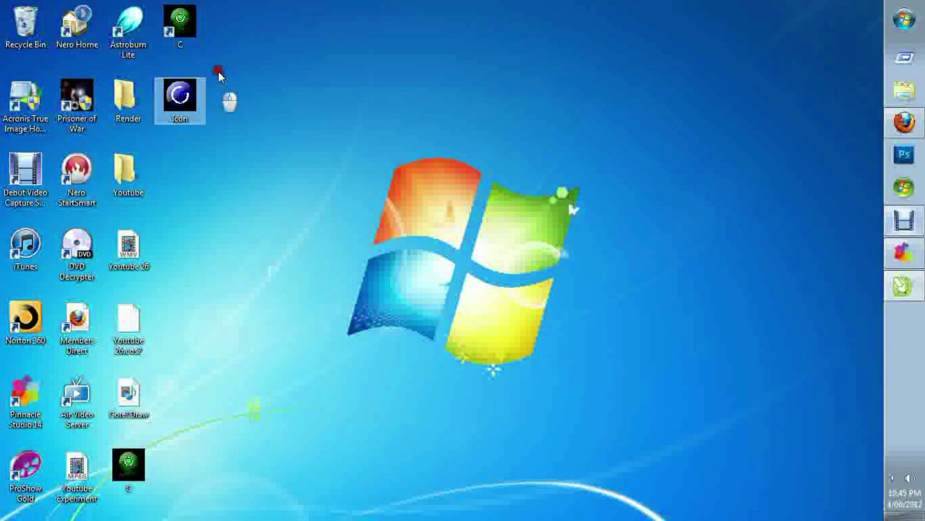
{"action": "left_click", "coordinate": [190, 83]}
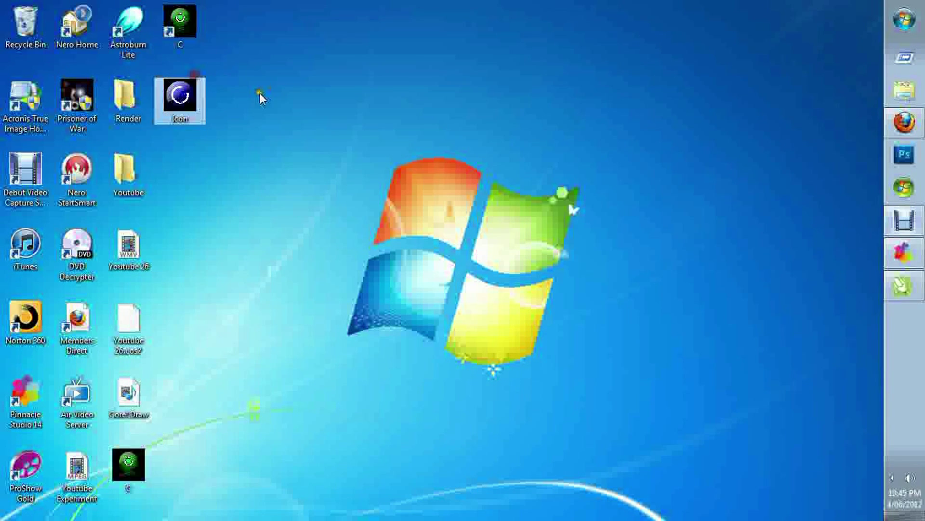
{"action": "right_click", "coordinate": [328, 226]}
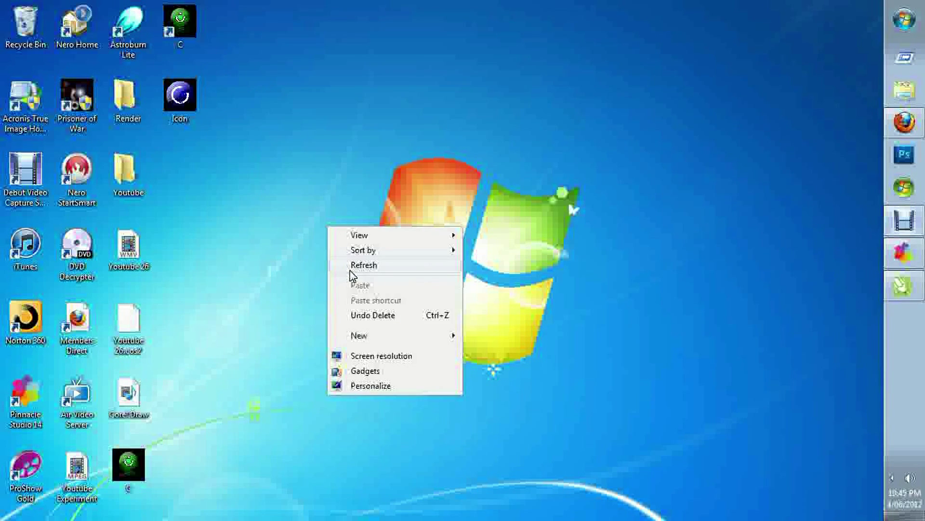
{"action": "left_click", "coordinate": [194, 256]}
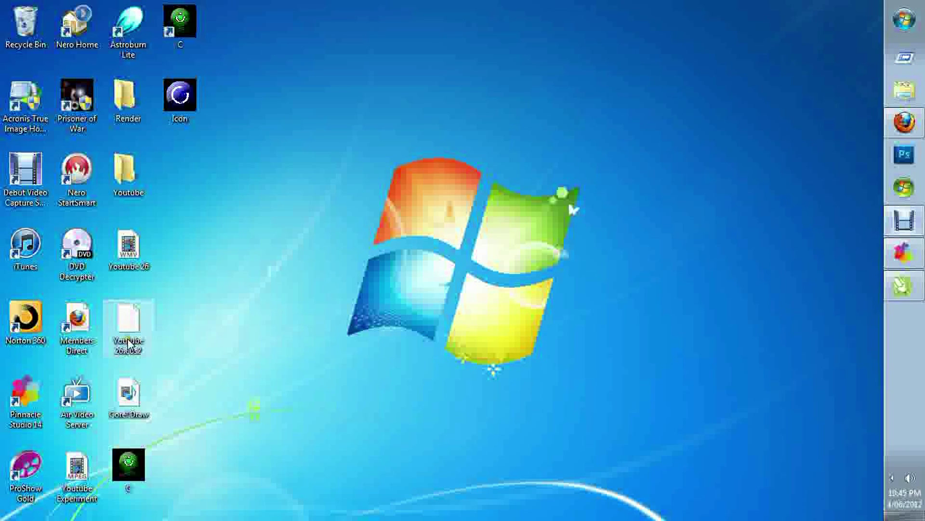
{"action": "key", "text": "n"}
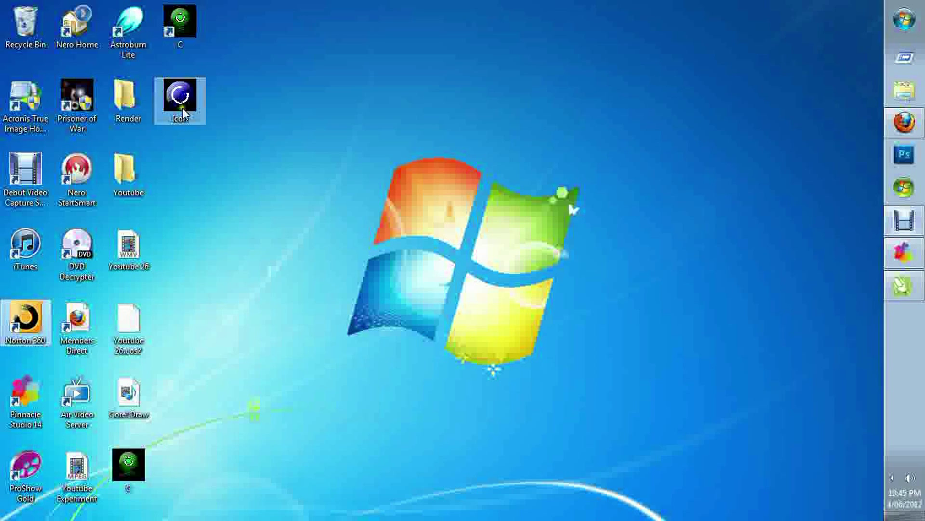
Create a desktop shortcut named Norton targeting Norton 360 on the Desktop.
{"action": "right_click", "coordinate": [319, 192]}
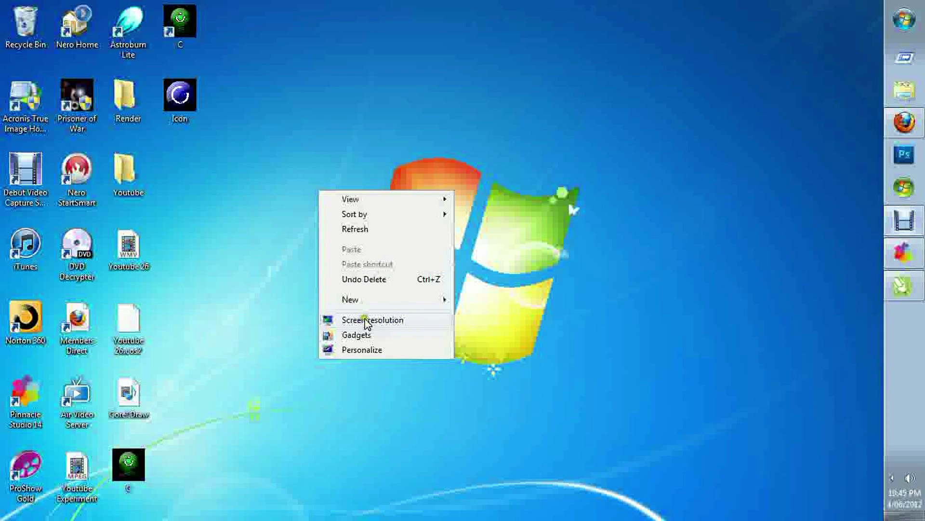
{"action": "left_click", "coordinate": [372, 279]}
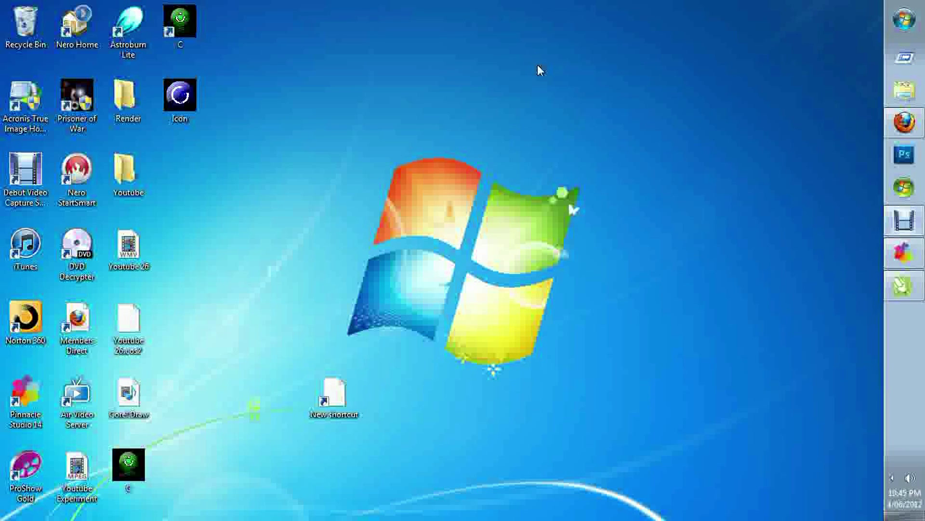
{"action": "left_click", "coordinate": [574, 257]}
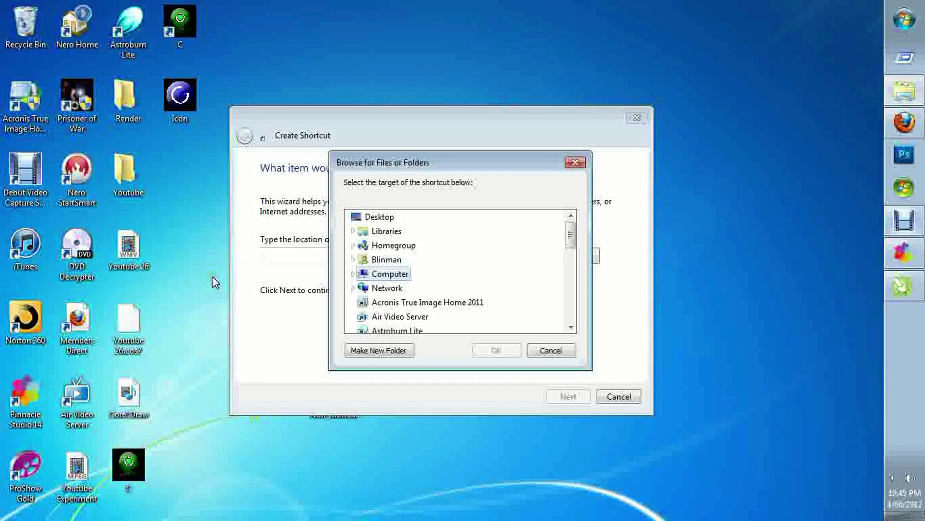
{"action": "left_click", "coordinate": [381, 218]}
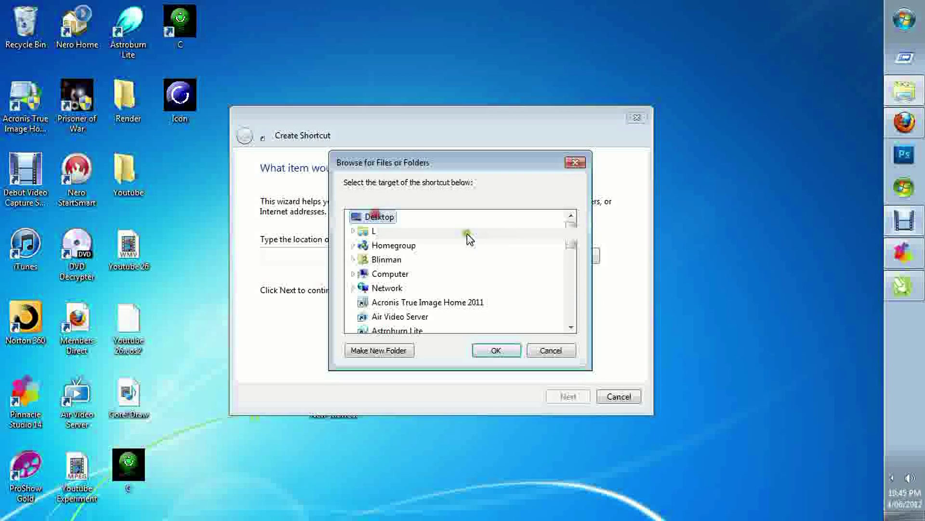
{"action": "left_click_drag", "start_coordinate": [571, 237], "coordinate": [572, 271]}
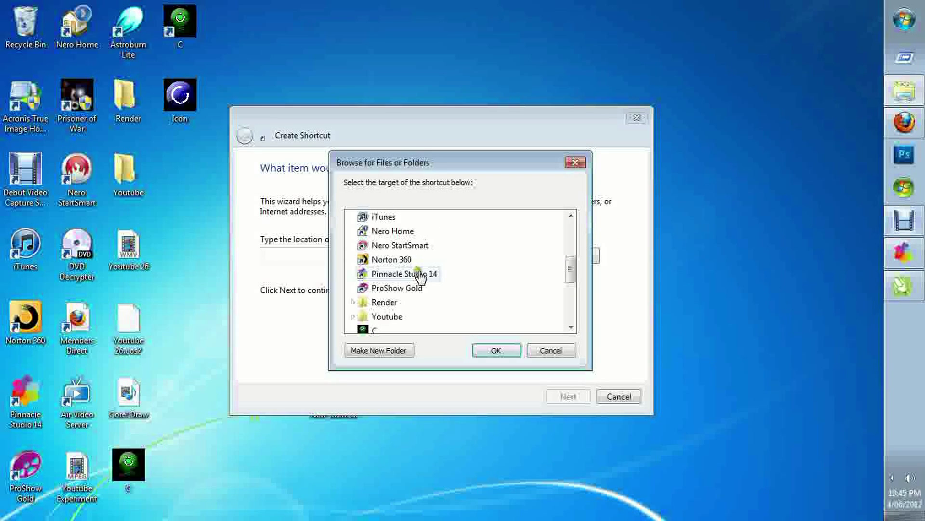
{"action": "left_click", "coordinate": [391, 259]}
{"action": "left_click", "coordinate": [496, 350]}
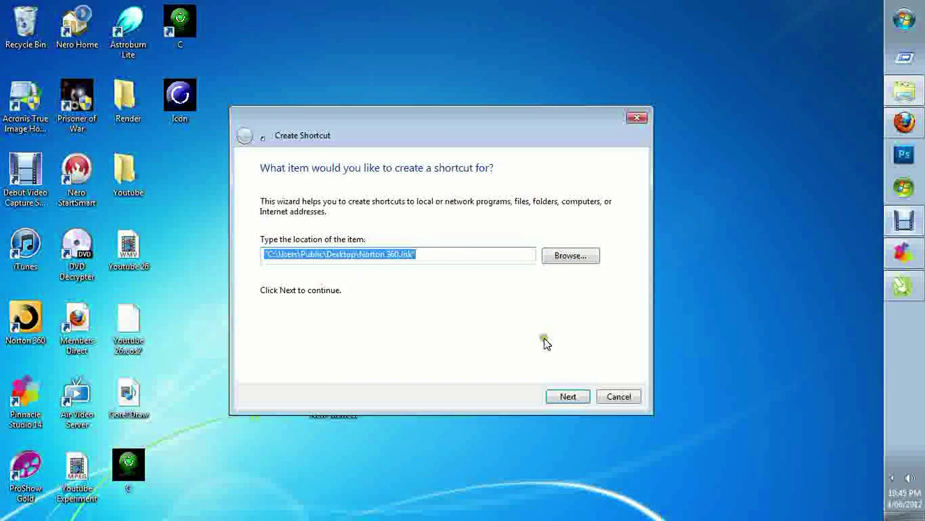
{"action": "key", "text": "Return"}
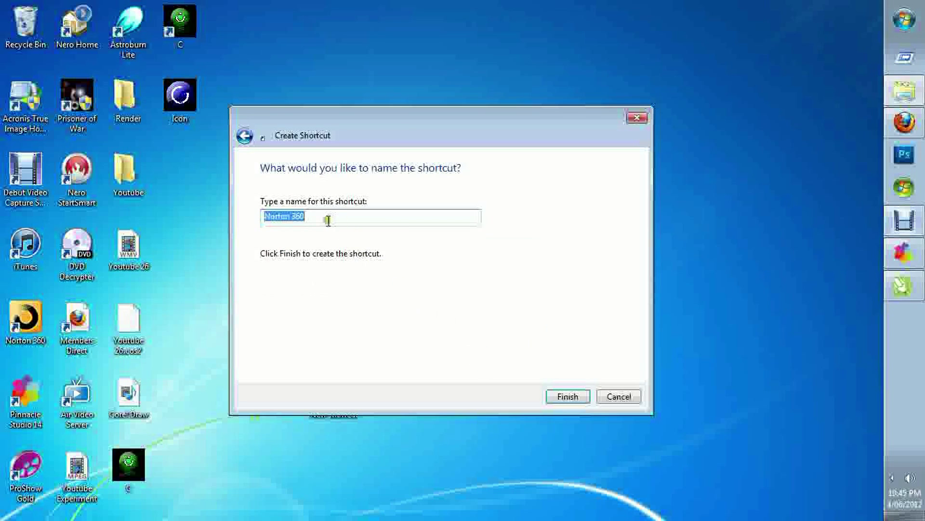
{"action": "type", "text": "Nor"}
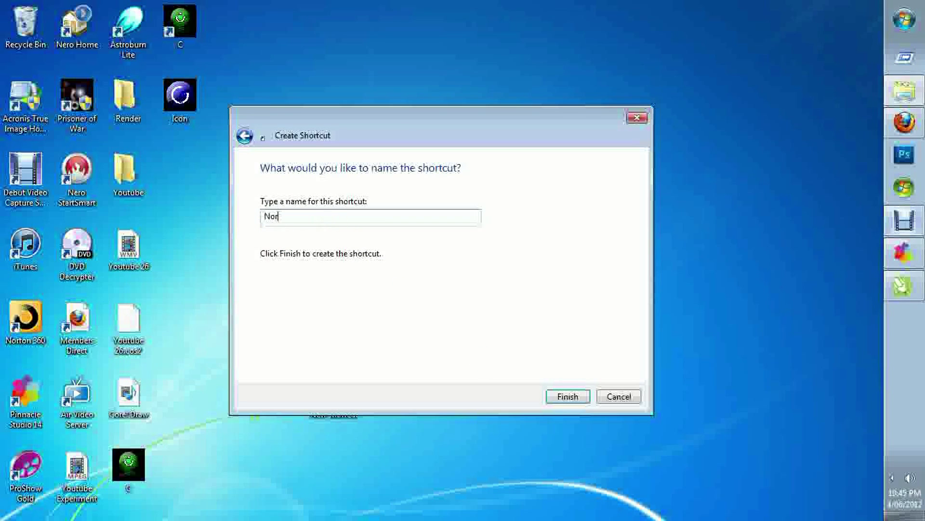
{"action": "type", "text": "ton"}
{"action": "key", "text": "Return"}
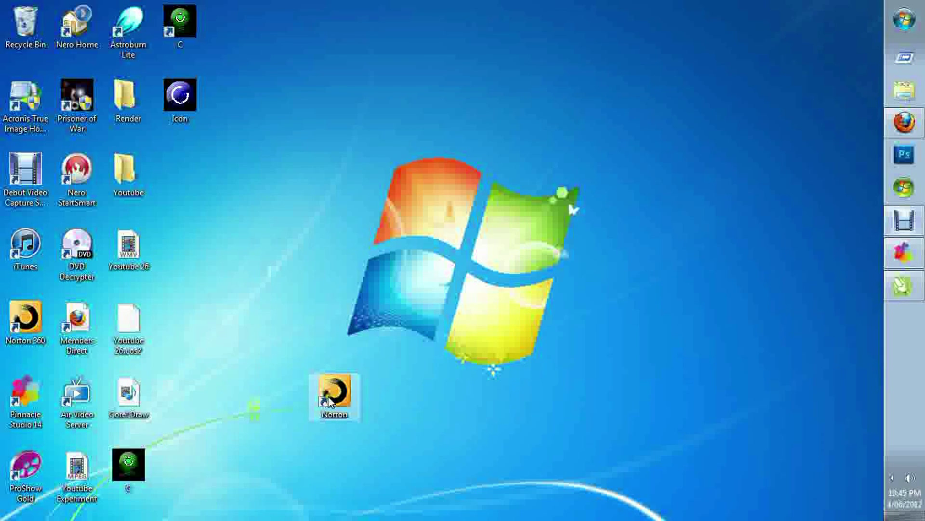
Open the Norton shortcut's Properties and begin changing its icon.
{"action": "right_click", "coordinate": [329, 403]}
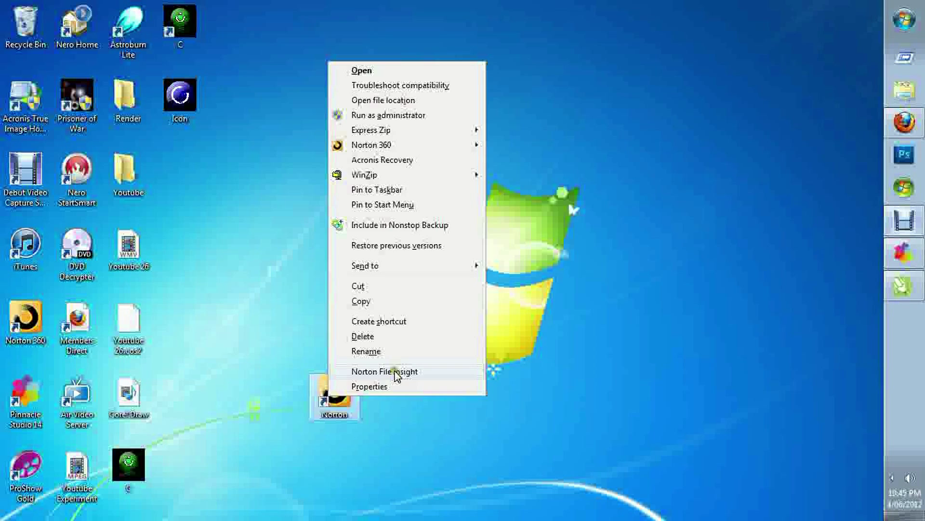
{"action": "left_click", "coordinate": [376, 387]}
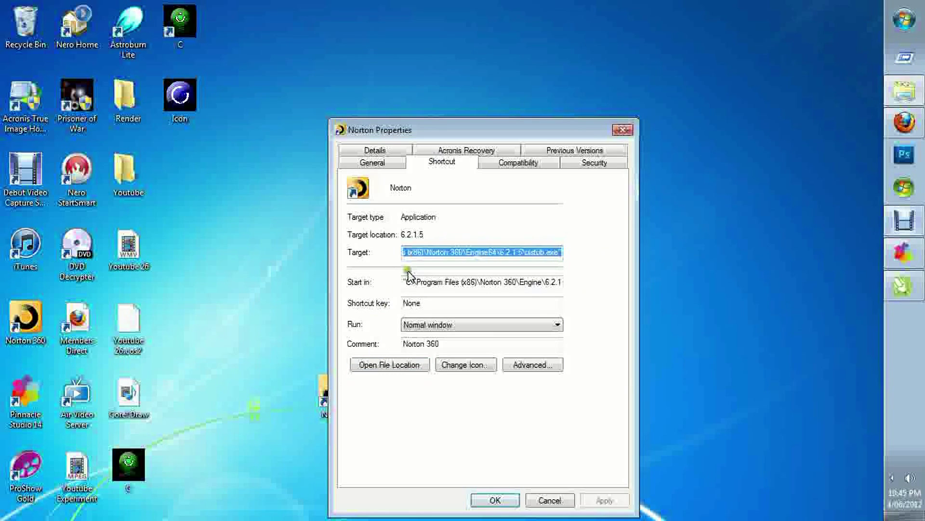
{"action": "left_click", "coordinate": [460, 363]}
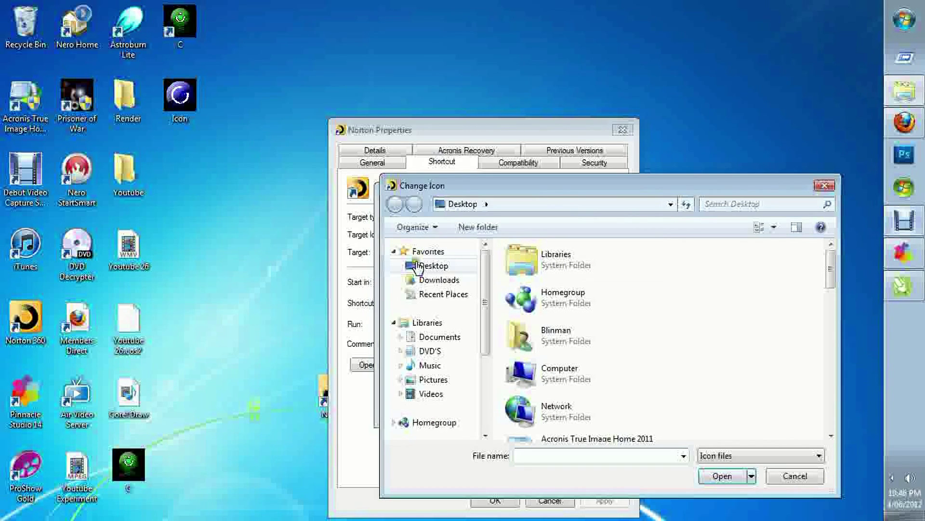
Choose Icon.ico from the Desktop as the icon, apply, and close Properties.
{"action": "left_click", "coordinate": [417, 267]}
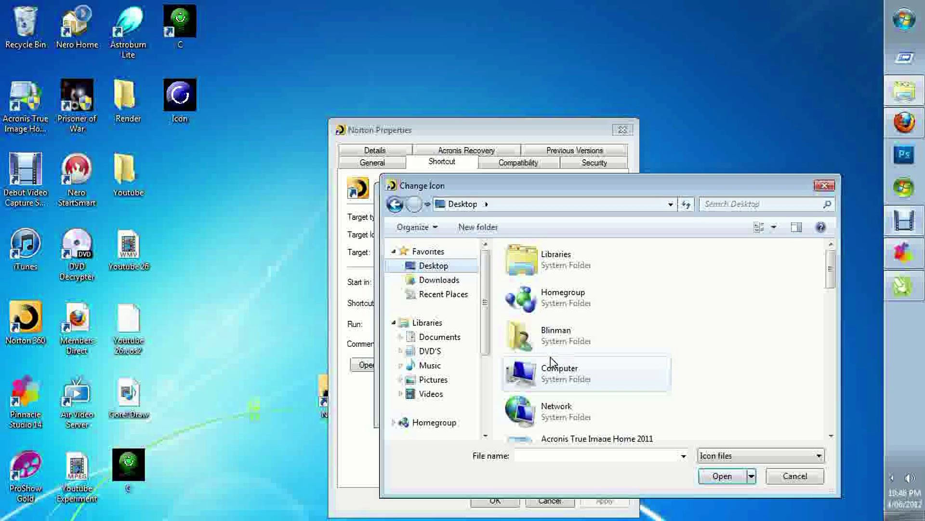
{"action": "left_click_drag", "start_coordinate": [831, 274], "coordinate": [828, 376]}
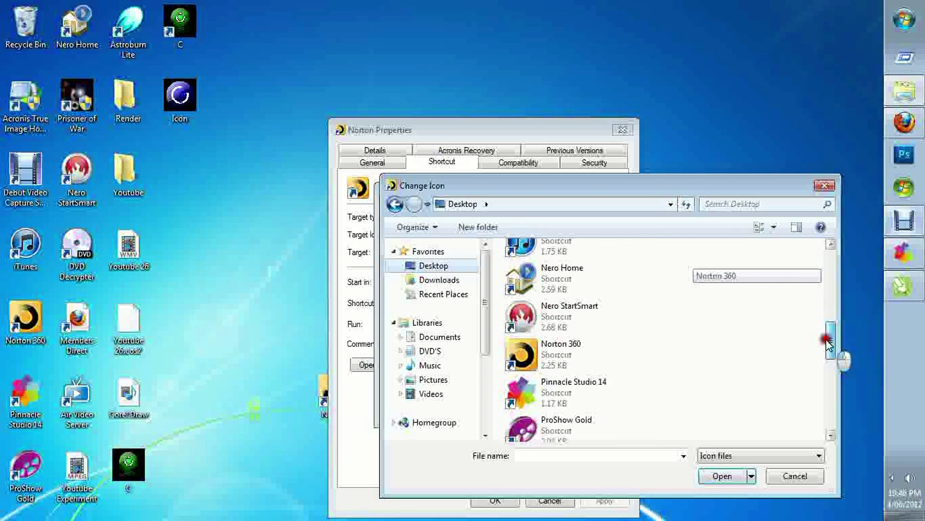
{"action": "left_click_drag", "start_coordinate": [828, 376], "coordinate": [830, 405]}
{"action": "left_click", "coordinate": [574, 326]}
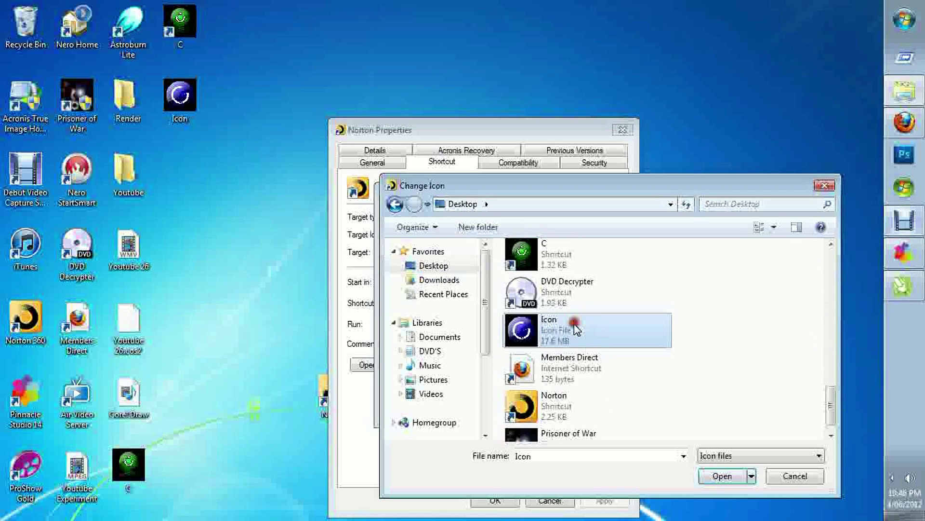
{"action": "left_click", "coordinate": [709, 480]}
{"action": "left_click", "coordinate": [492, 410]}
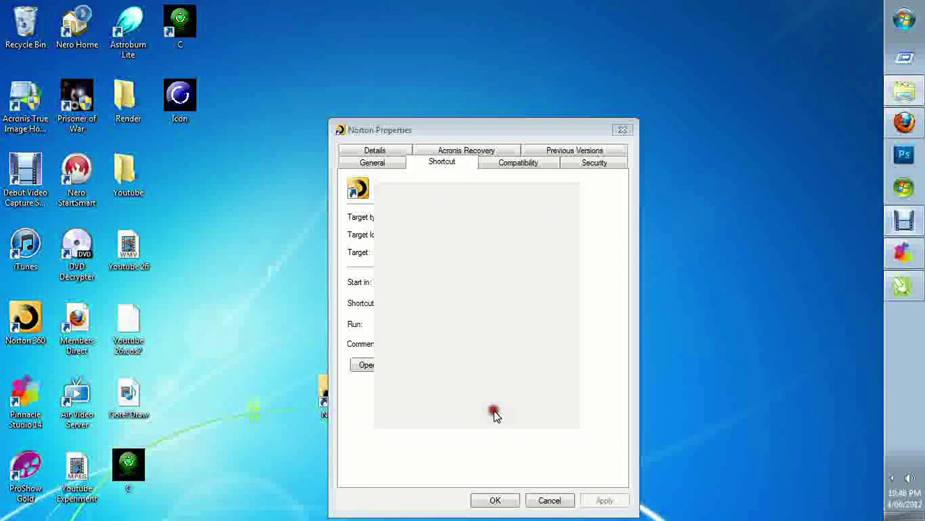
{"action": "left_click", "coordinate": [605, 500]}
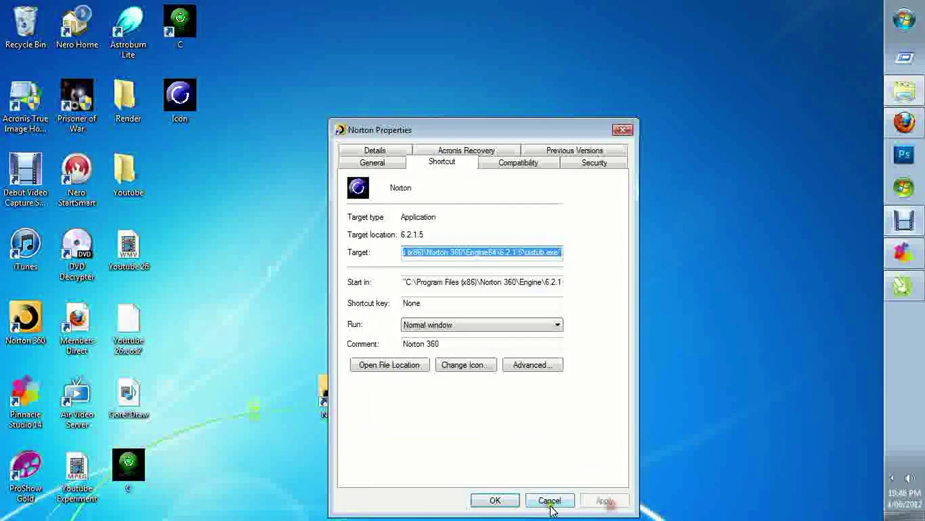
{"action": "left_click", "coordinate": [495, 500]}
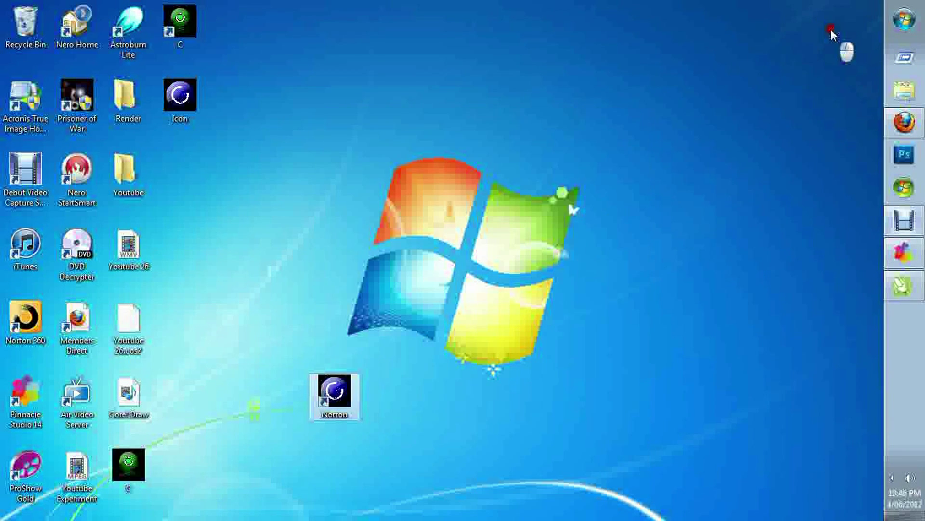
Move the Norton shortcut to the top-right corner, test-launch Norton 360, then close it.
{"action": "left_click_drag", "start_coordinate": [841, 37], "coordinate": [841, 36]}
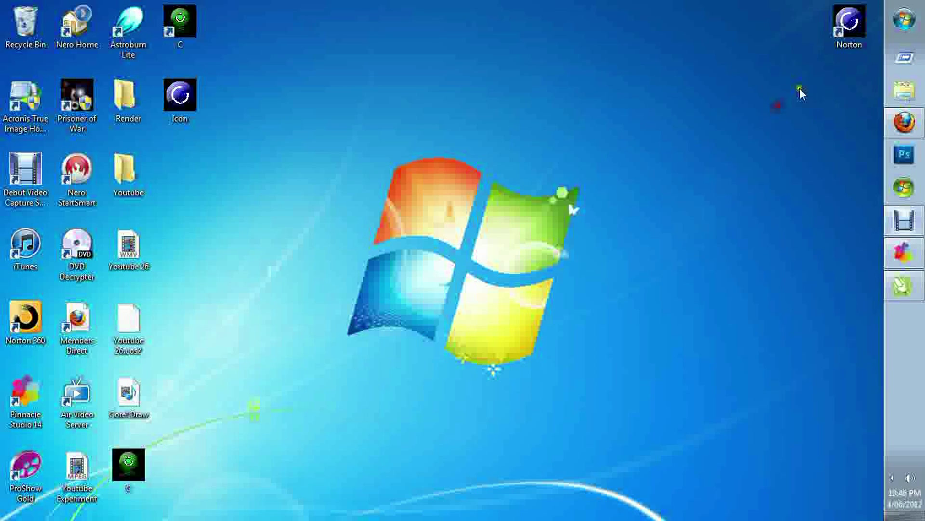
{"action": "double_click", "coordinate": [851, 33]}
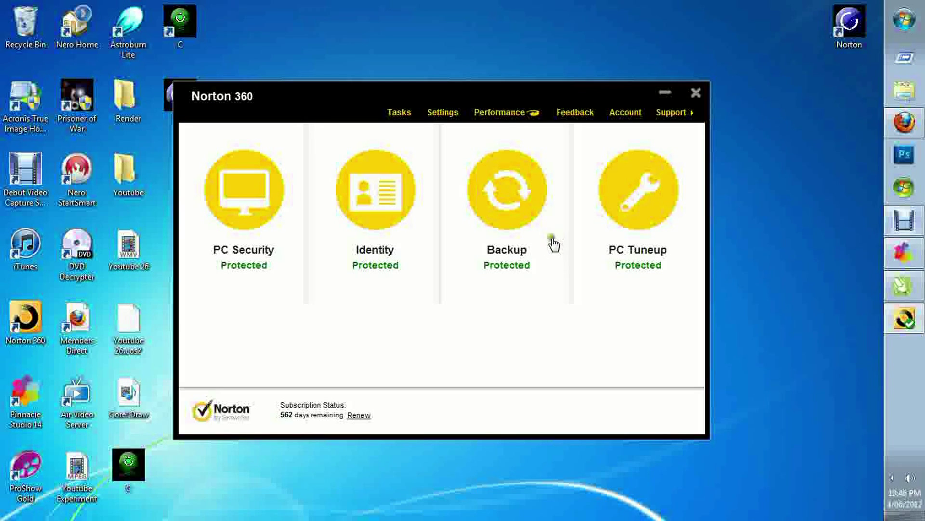
{"action": "left_click", "coordinate": [695, 93]}
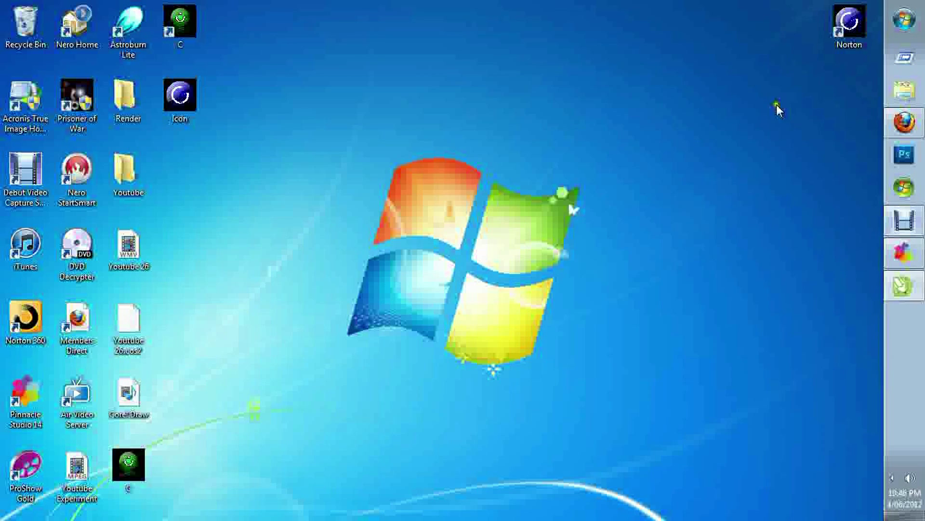